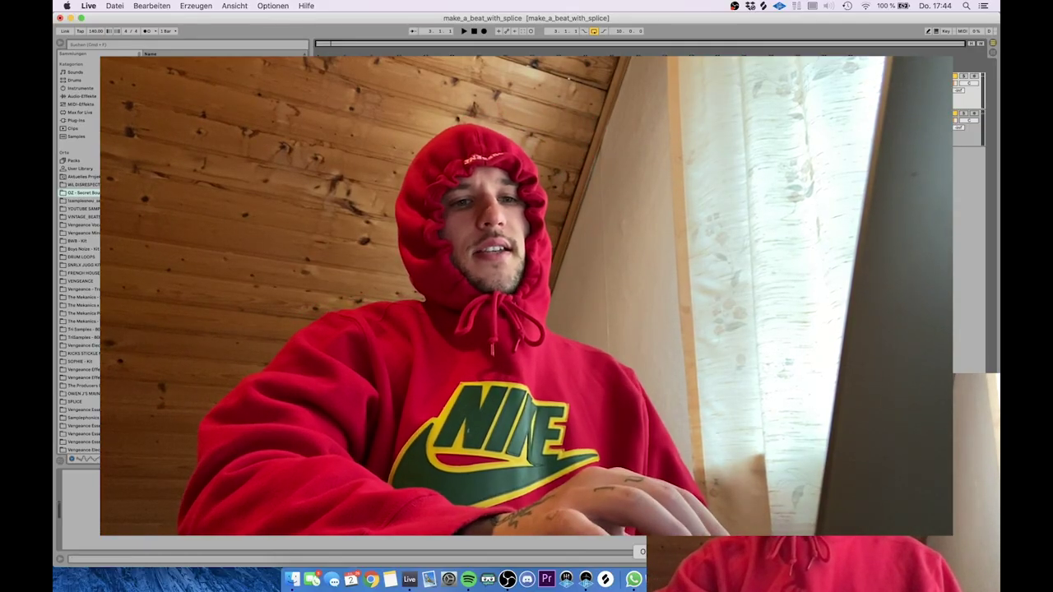
Bring the Splice app's Daily Picks sample page up over the empty Live project
key("super+Tab")
left_click(372, 18)
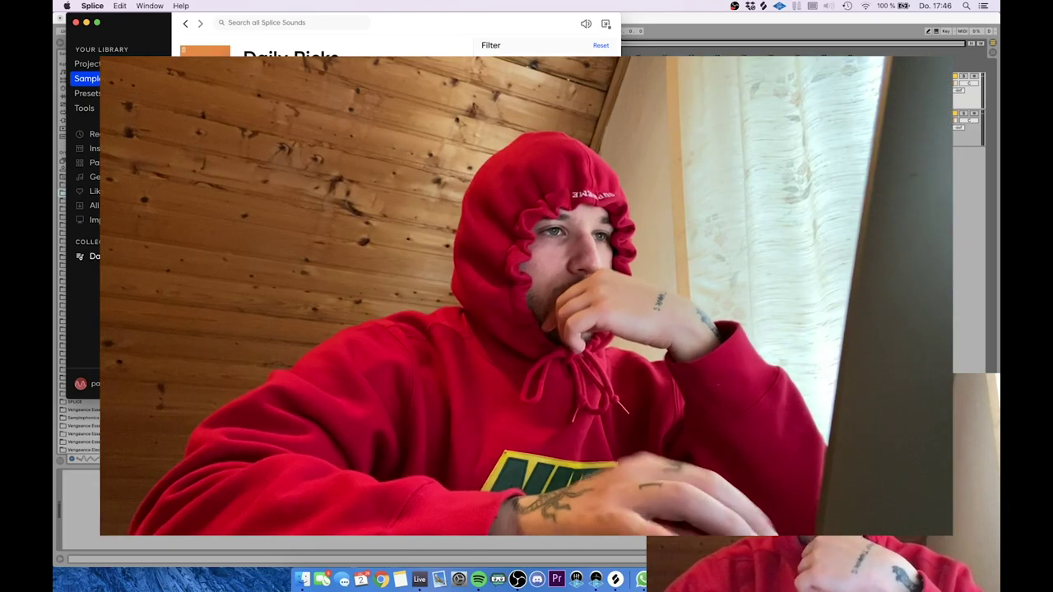
Filter Splice to kicks without 808, then drop the jtg_guitar_80_flex_Em loop onto a Live track
left_click(257, 152)
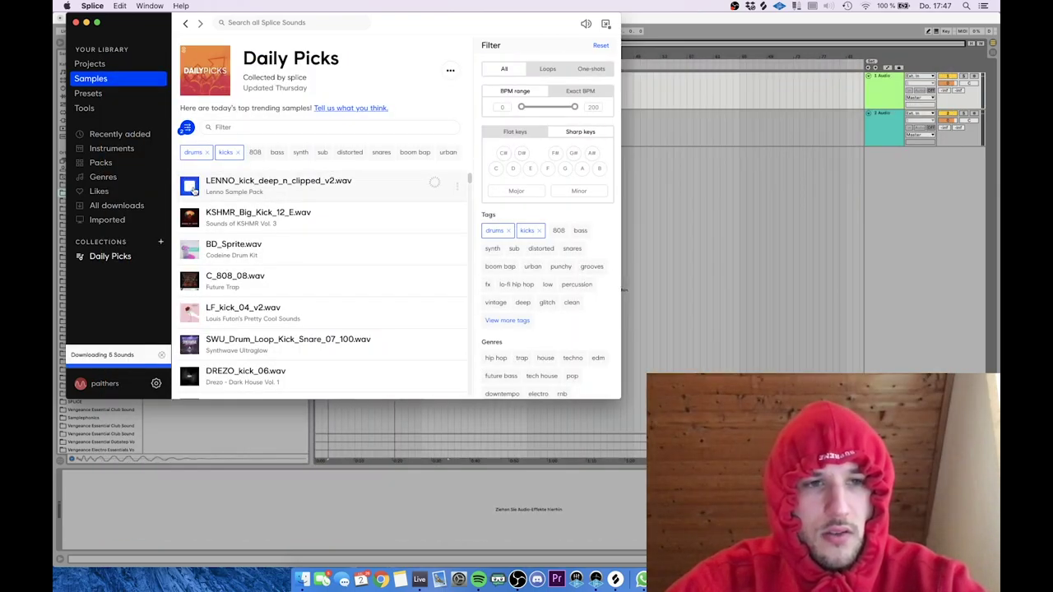
left_click(256, 155)
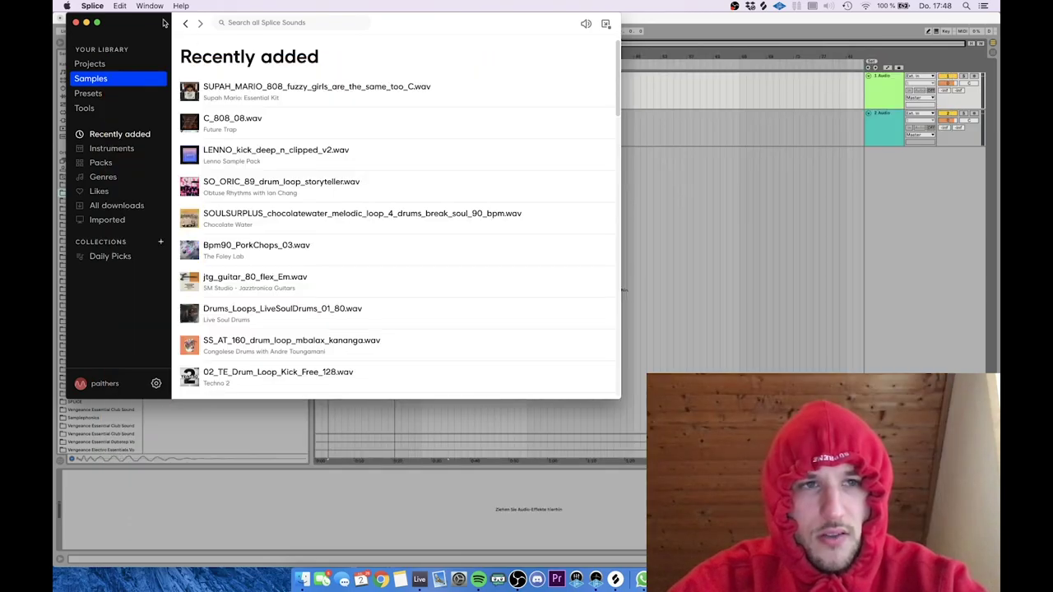
left_click_drag(164, 22, 722, 22)
left_click_drag(810, 280, 354, 128)
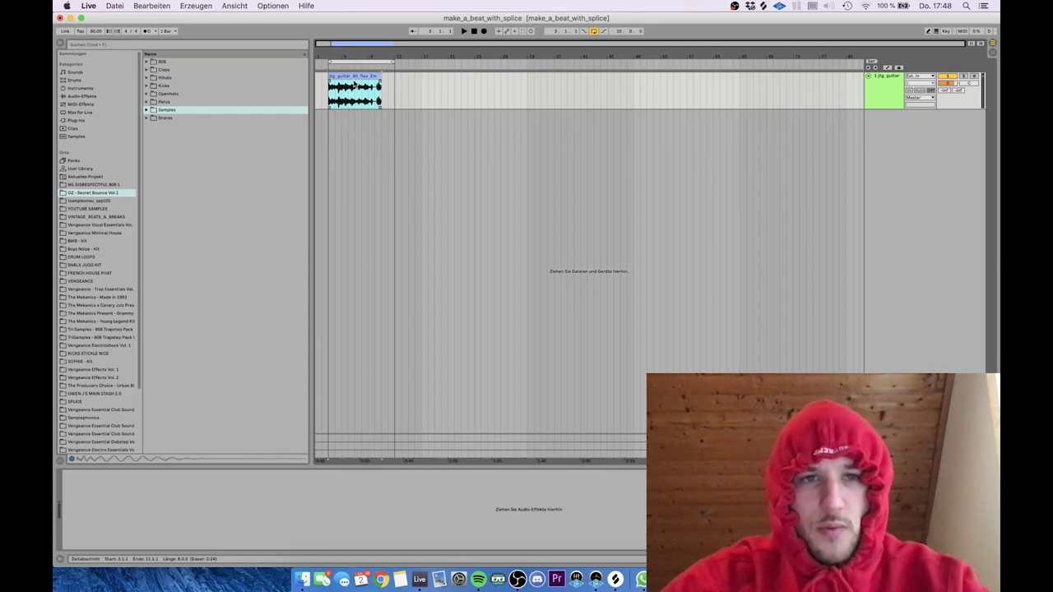
Repeat the guitar clip across many bars and delete a short slice to leave a gap
key("super+a")
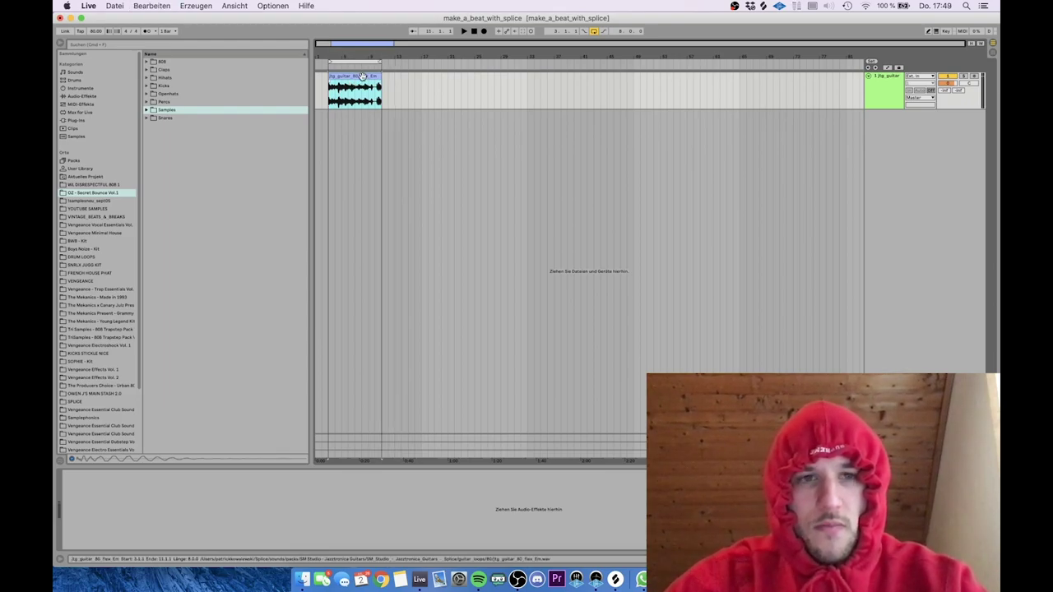
double_click(362, 76)
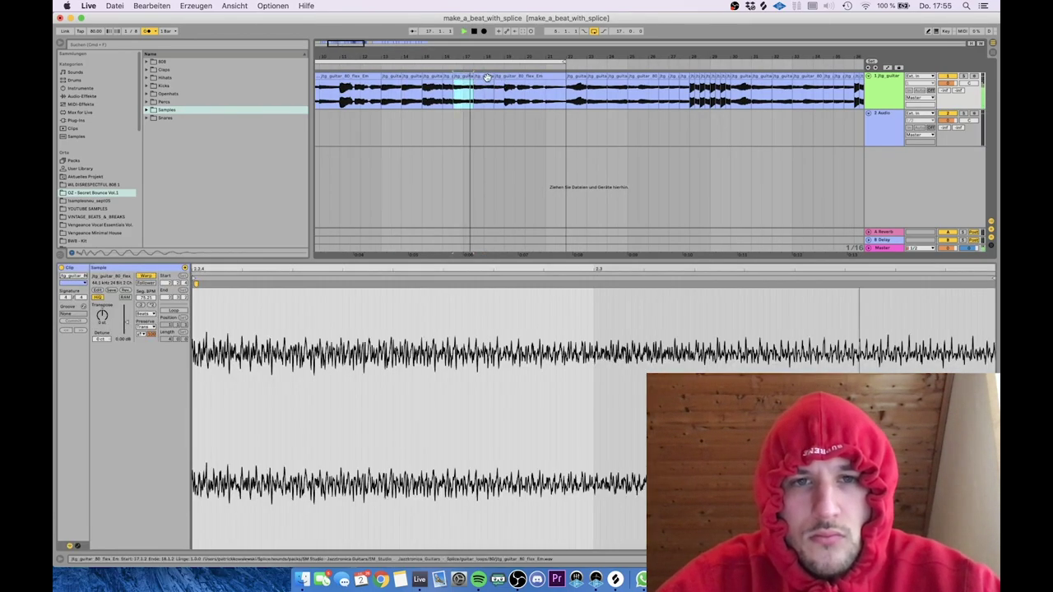
left_click(475, 93)
key("Delete")
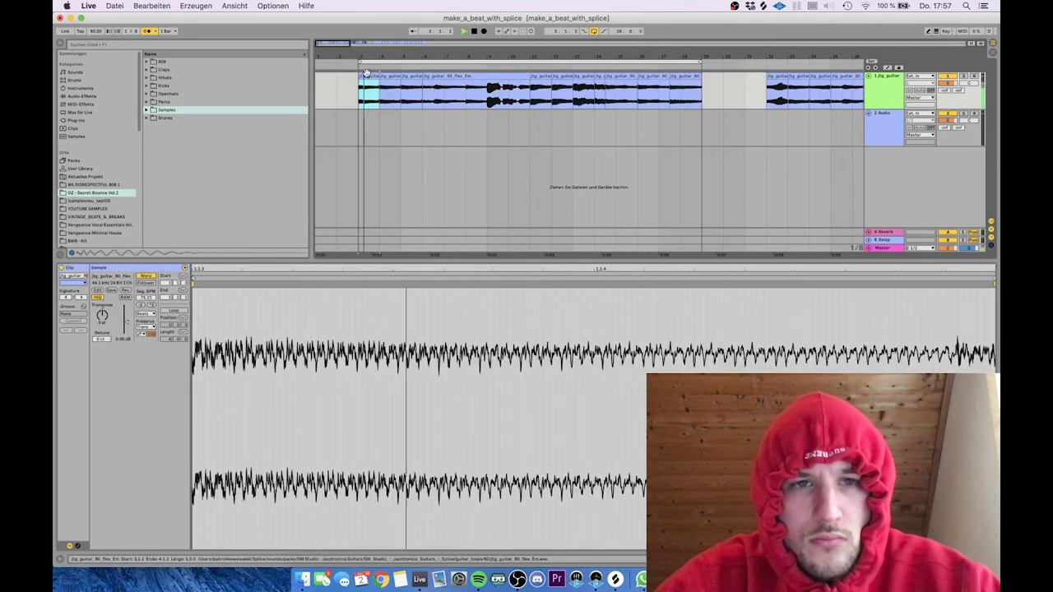
key("minus")
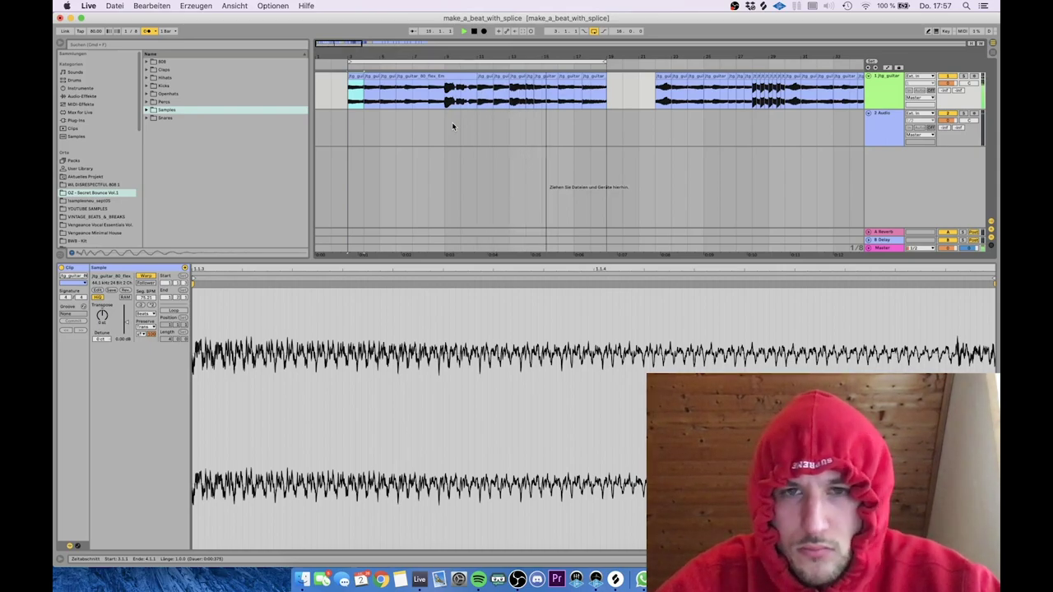
key("space")
key("minus")
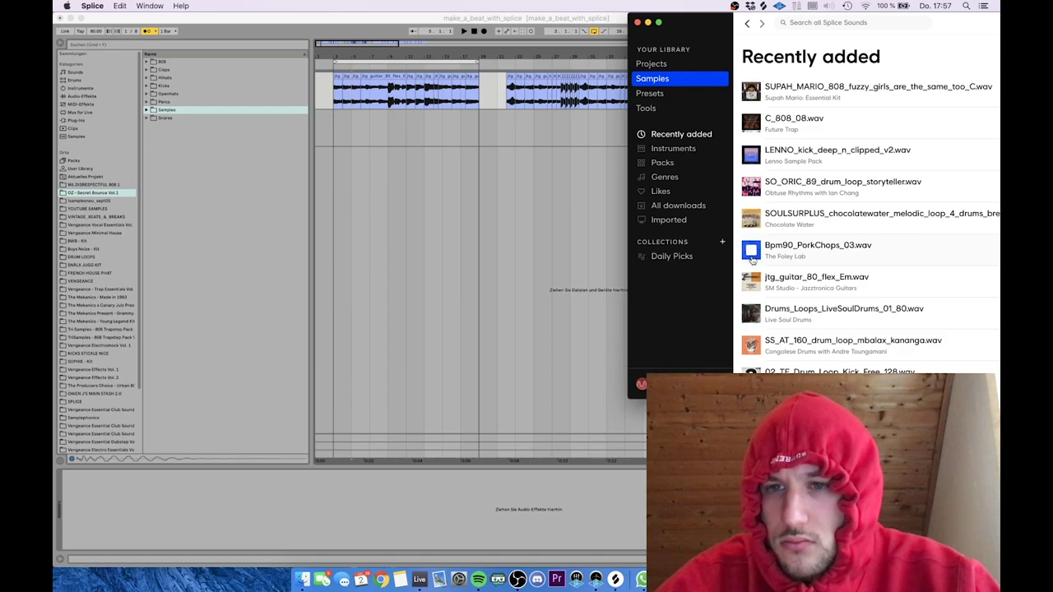
Drag Bpm90_PorkChops_03.wav from Splice's Recently added list into Live's arrangement
left_click_drag(766, 247, 334, 164)
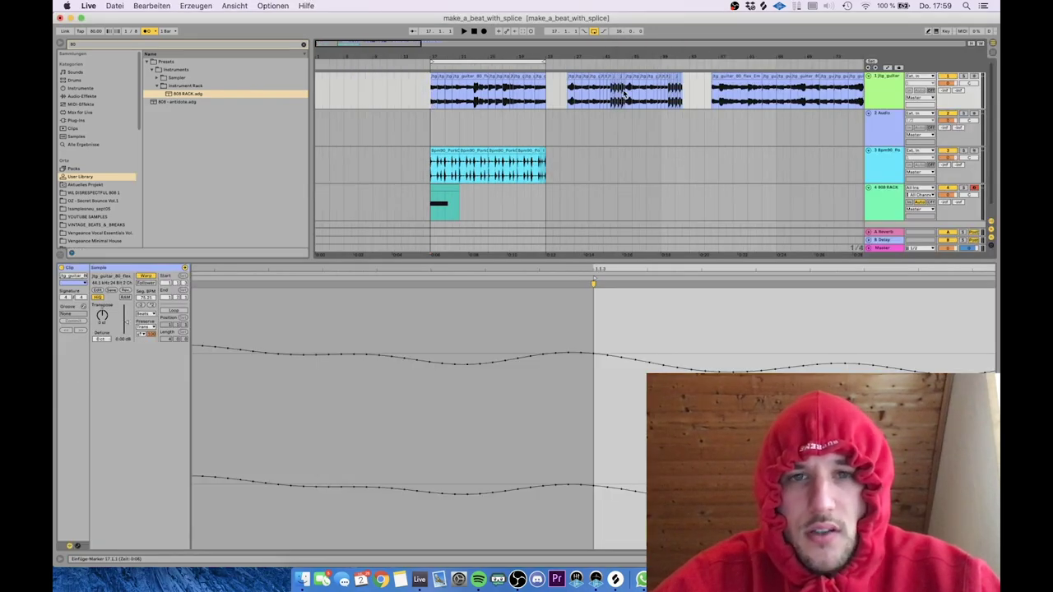
Shift the third group of guitar clips slightly later in the arrangement
key("minus")
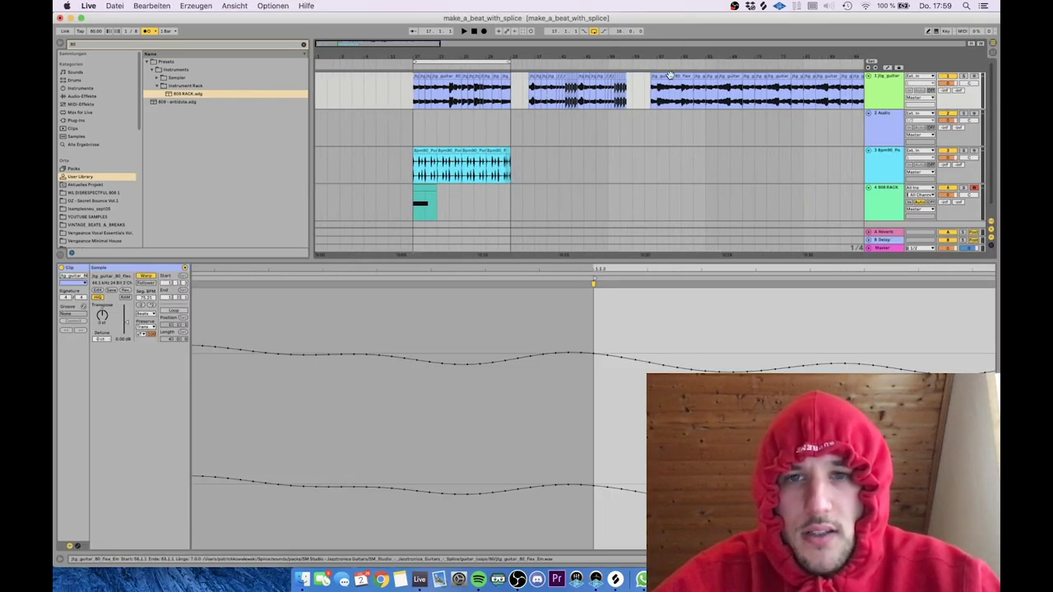
key("minus")
left_click(566, 75)
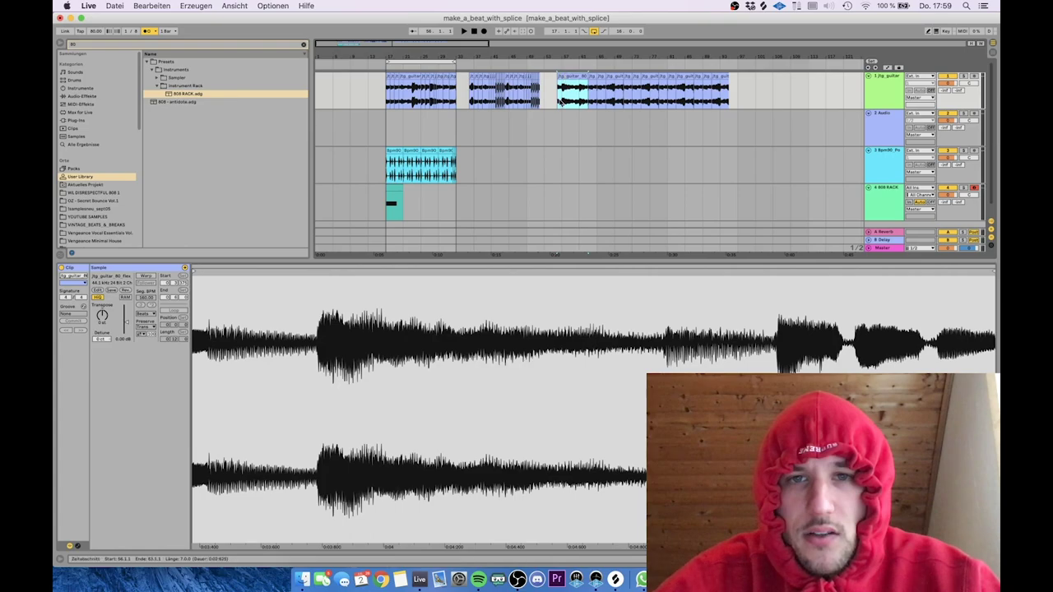
left_click_drag(559, 100, 718, 101)
left_click_drag(560, 79, 565, 79)
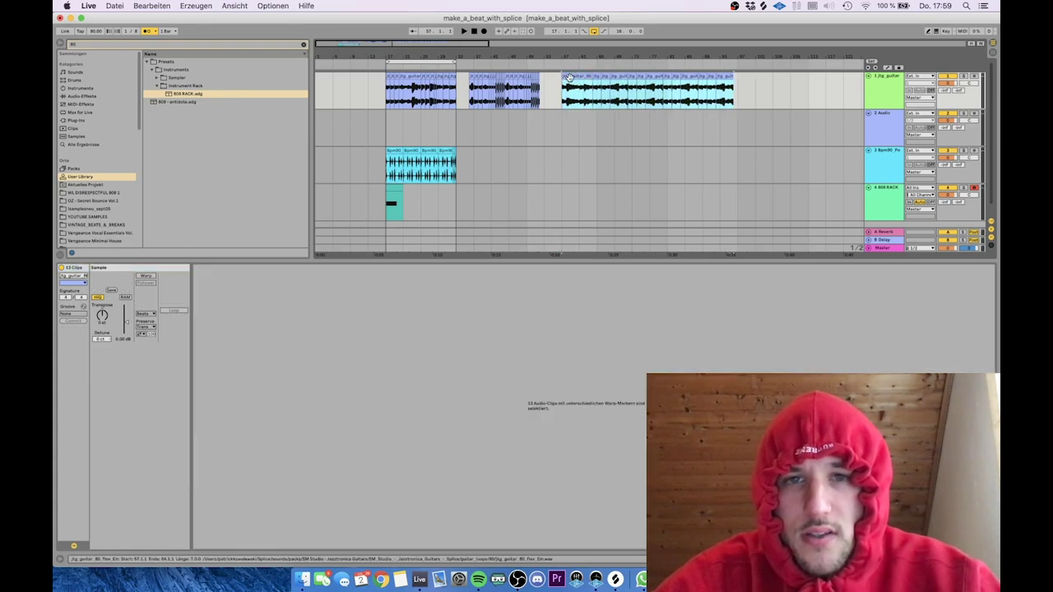
key("space")
Move a warp marker in the second guitar clip and copy the 808 clip to the later section
left_click(471, 85)
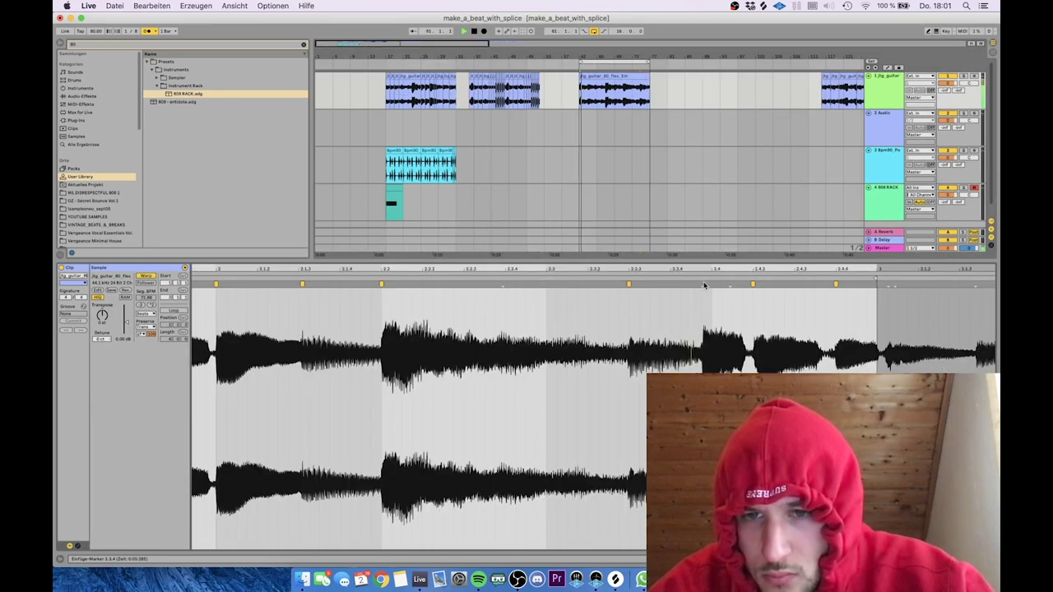
left_click_drag(703, 285, 709, 284)
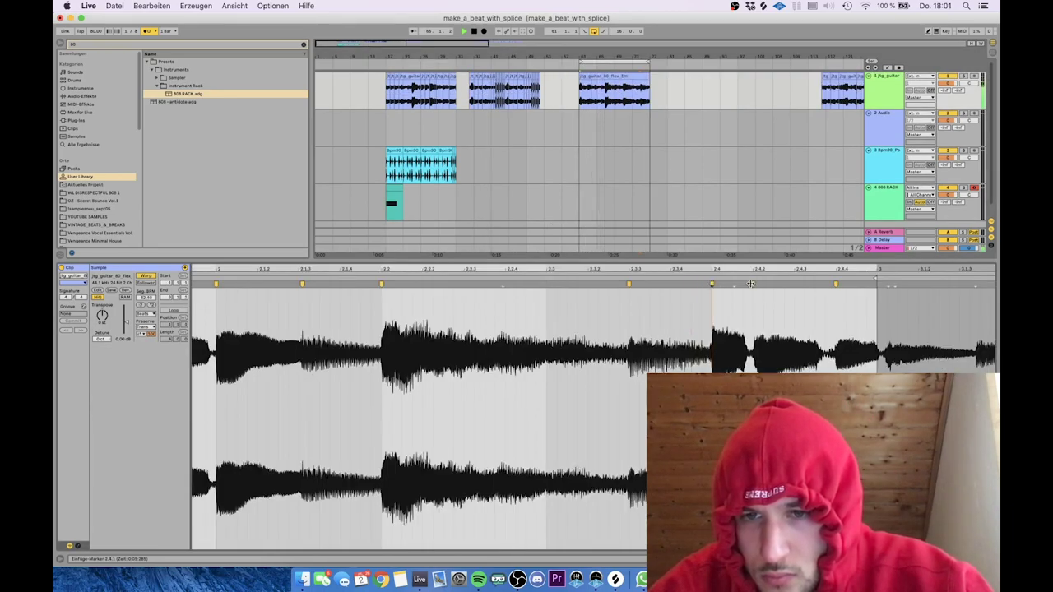
left_click_drag(393, 204, 584, 201)
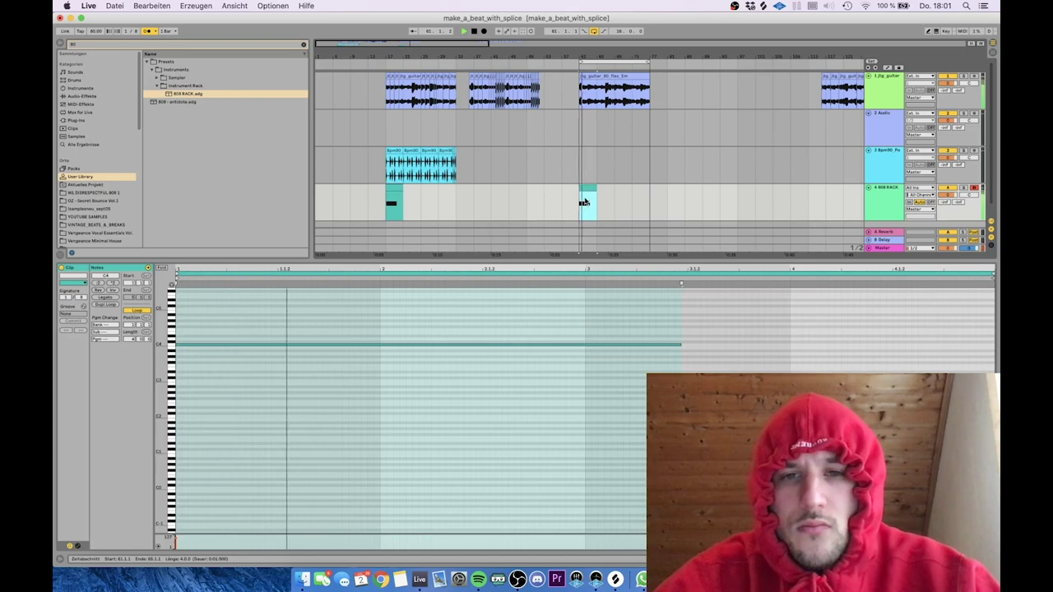
Paste the drum loop under the later guitar section, check the 808 notes, and duplicate the section
key("ctrl+v")
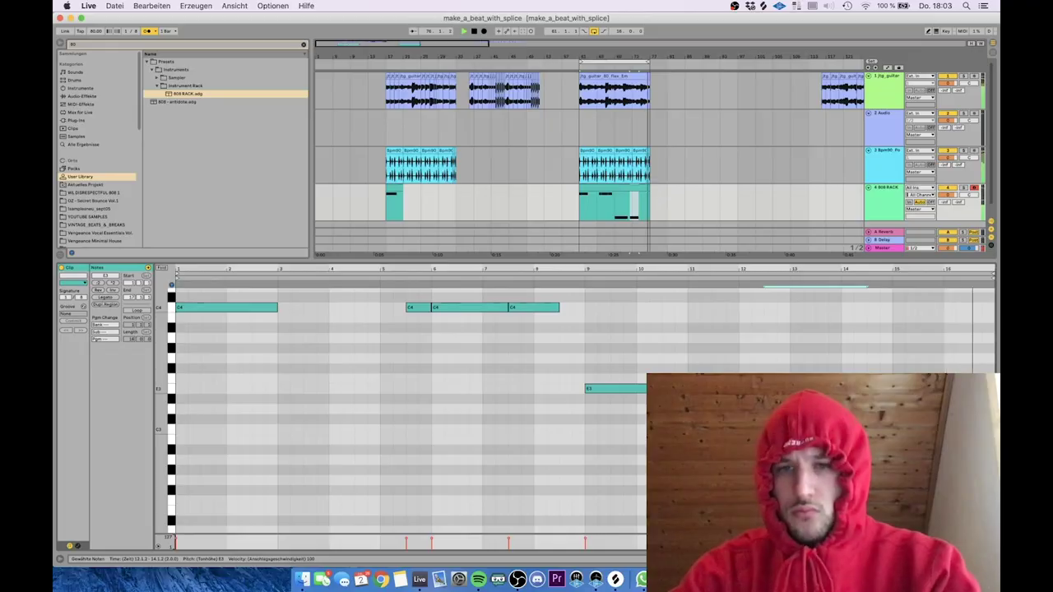
left_click(638, 113)
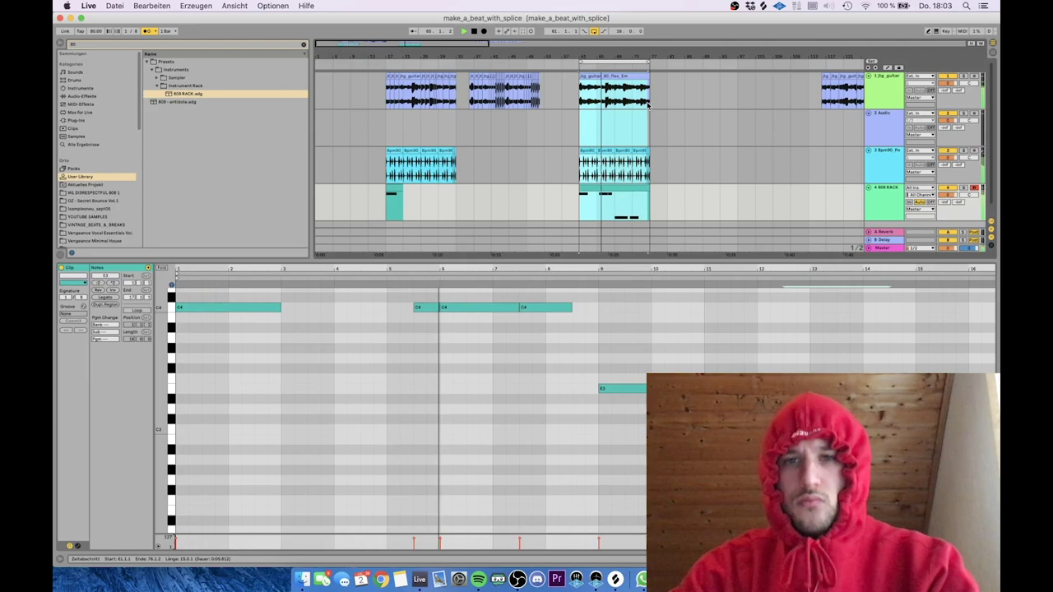
key("super+d")
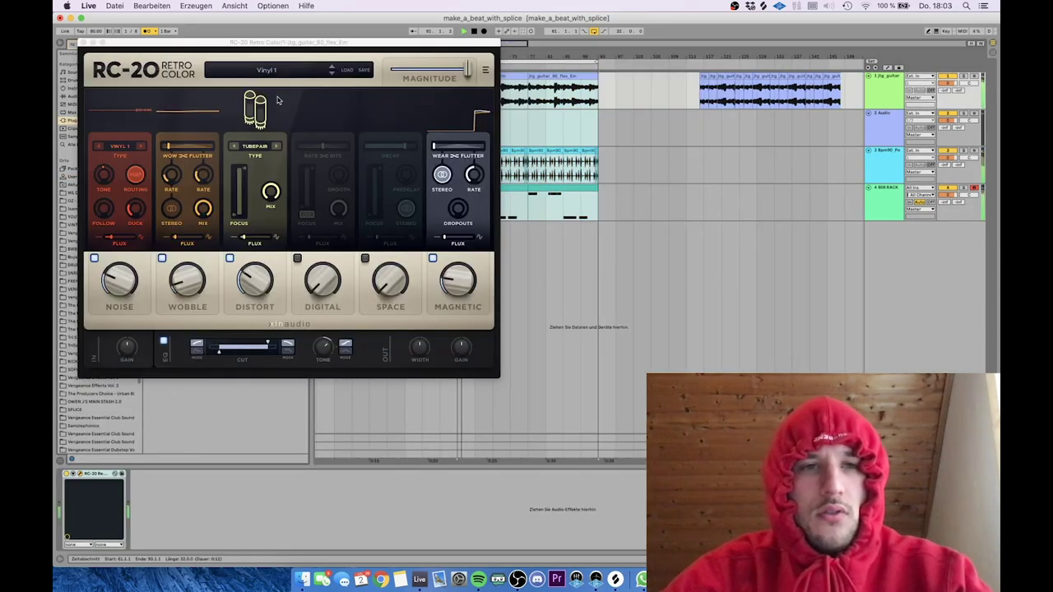
Step RC-20's presets through Vinyl 2 and 3 to Vinyl 4 and enable its Digital module
left_click(332, 73)
left_click(331, 73)
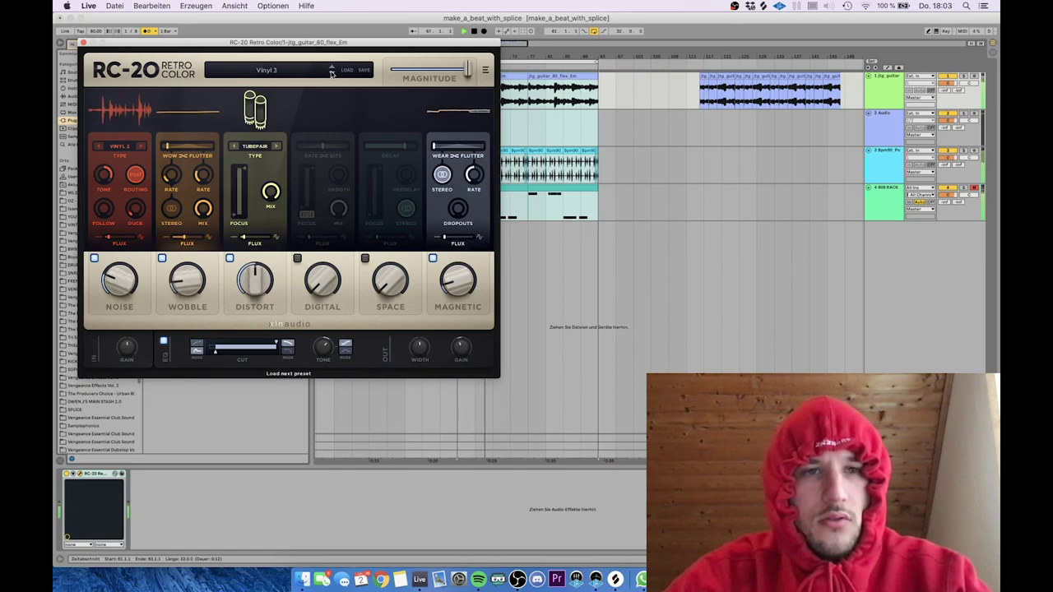
left_click(968, 74)
left_click(332, 73)
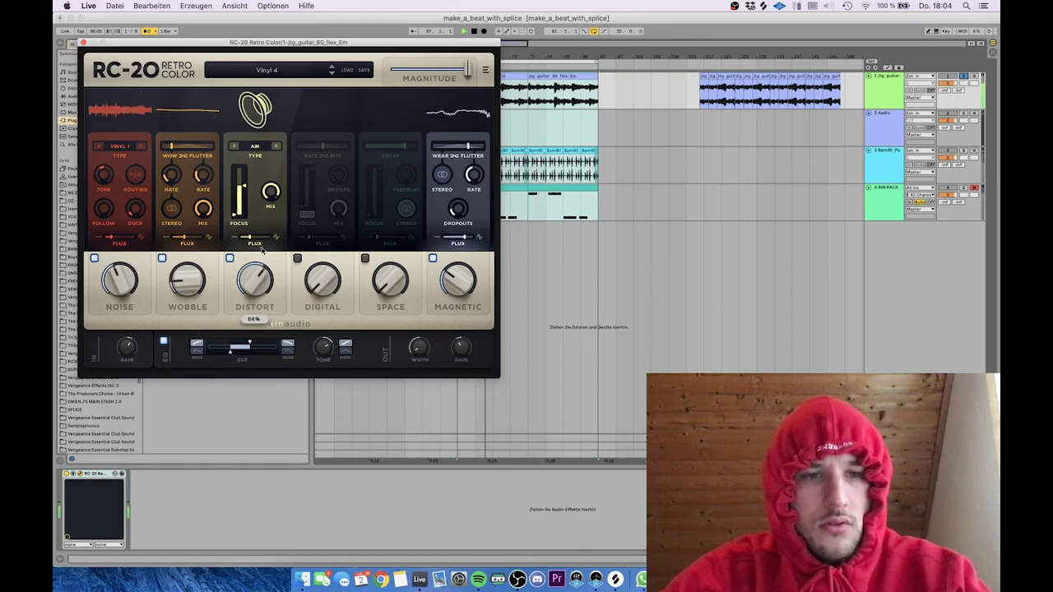
left_click(297, 258)
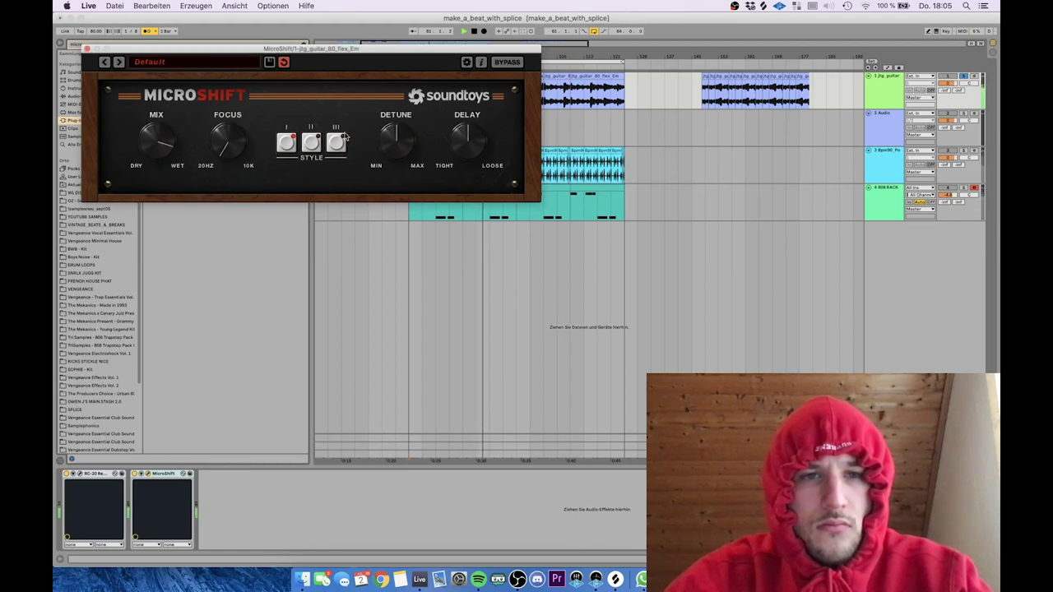
Close MicroShift and recolour the later section's first 808 clip from cyan to tan
left_click(88, 48)
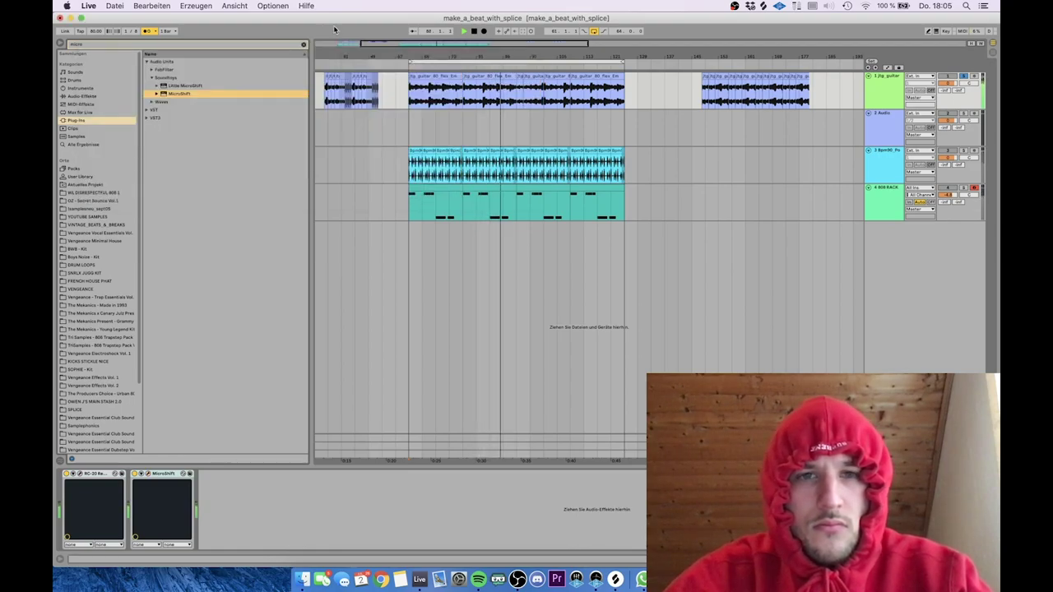
double_click(444, 206)
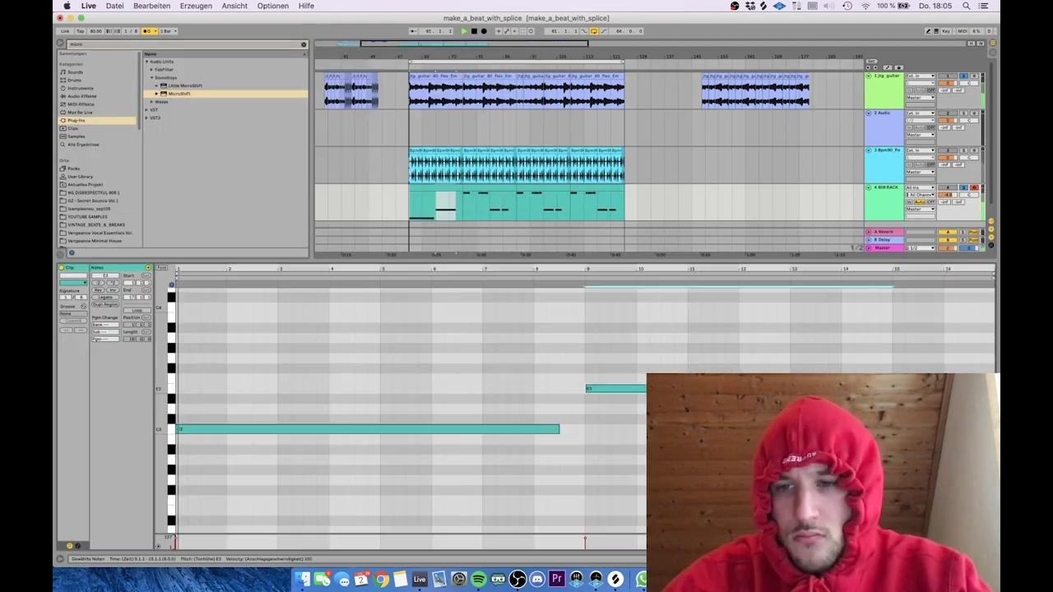
right_click(444, 194)
left_click(463, 329)
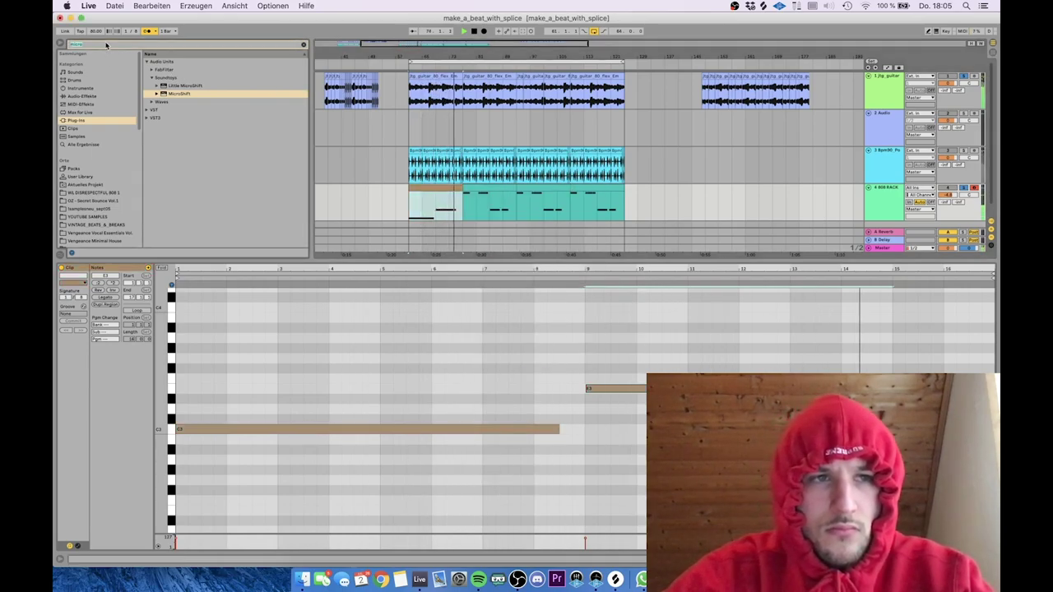
type("fifab")
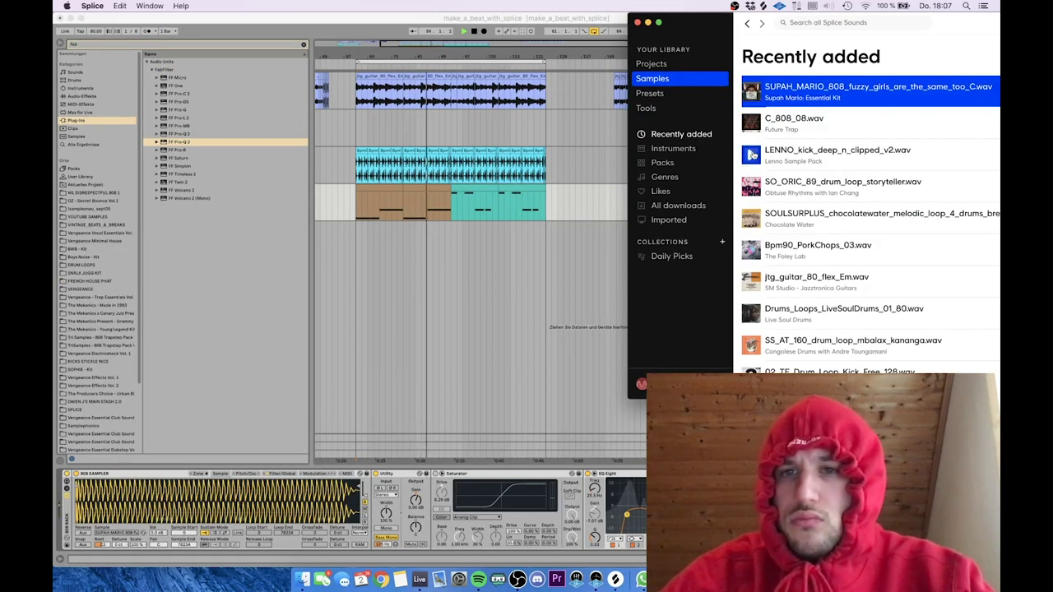
Drag LENNO_kick_deep_n_clipped_v2 from Splice into an empty arrangement area as a new kick track
left_click_drag(790, 154, 362, 239)
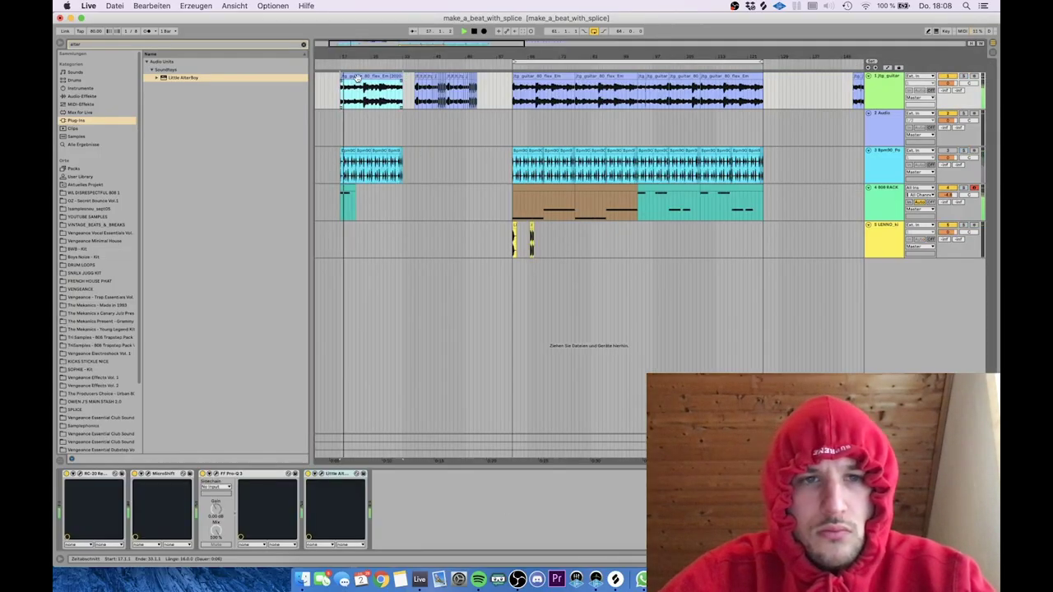
Stop playback, mark a short range at the clip start, and show the 808 track's instrument
key("space")
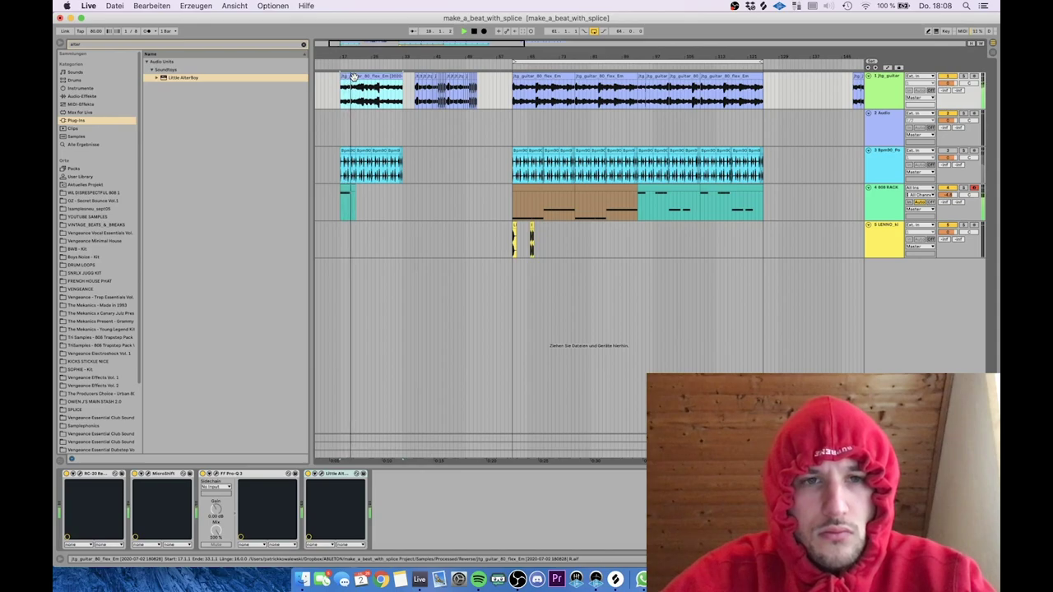
scroll(354, 76, "up", 3)
left_click_drag(354, 99, 403, 99)
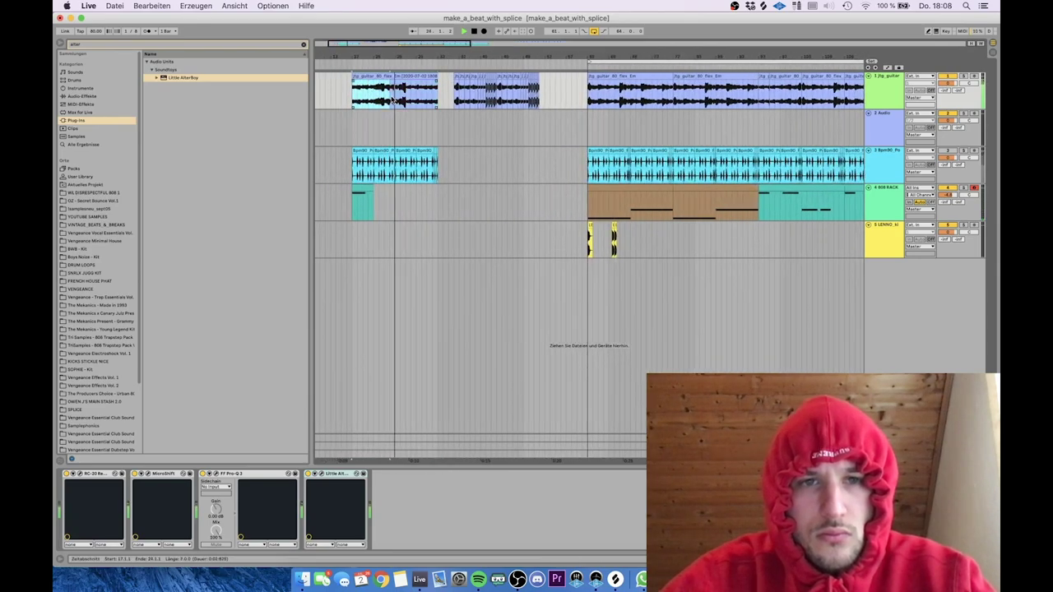
left_click(521, 194)
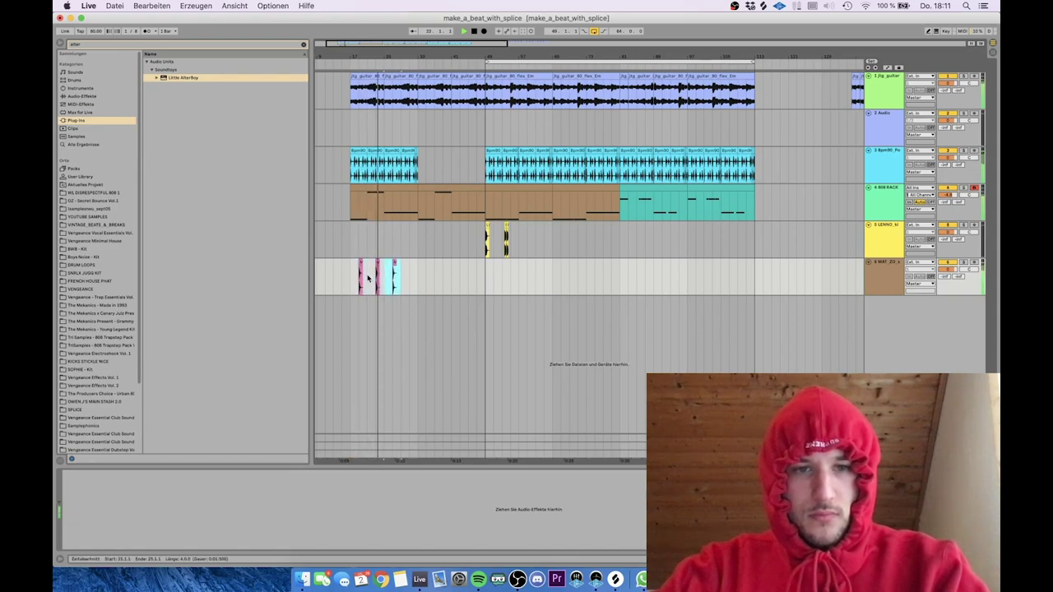
Duplicate the run of percussion clips further along the arrangement
left_click_drag(496, 311, 646, 311)
key("super+d")
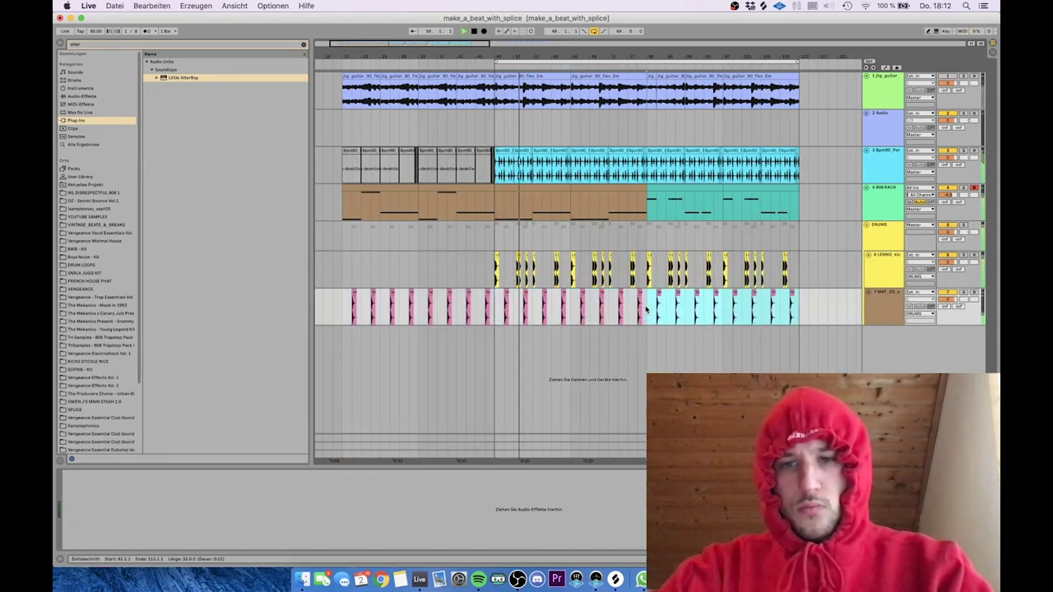
key("minus")
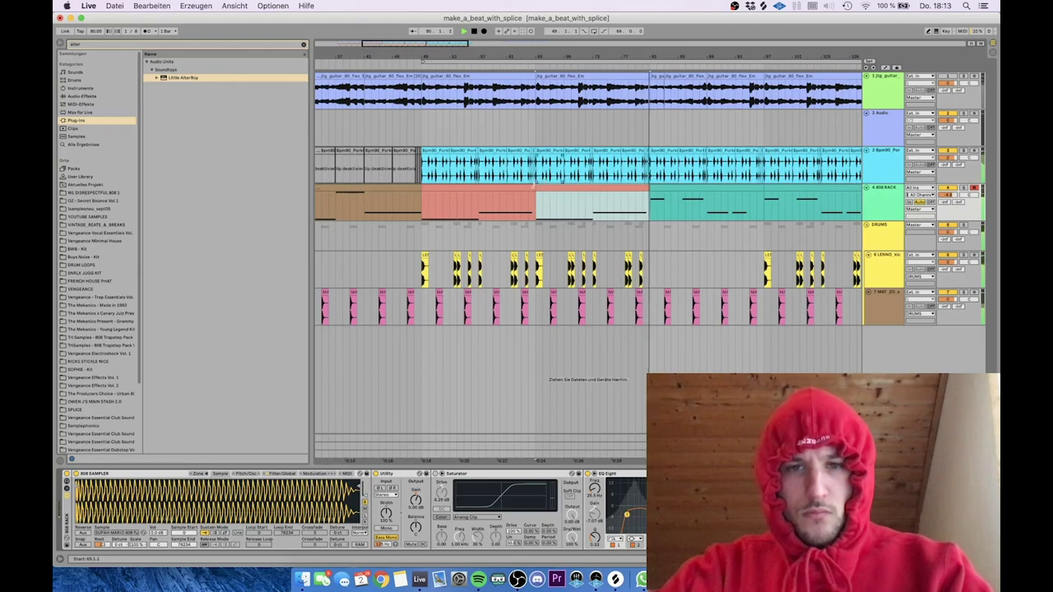
key("minus")
Load ShaperBox 2 on the Bpm90_PorkChops track and give it a square pulse volume pattern
type("cable")
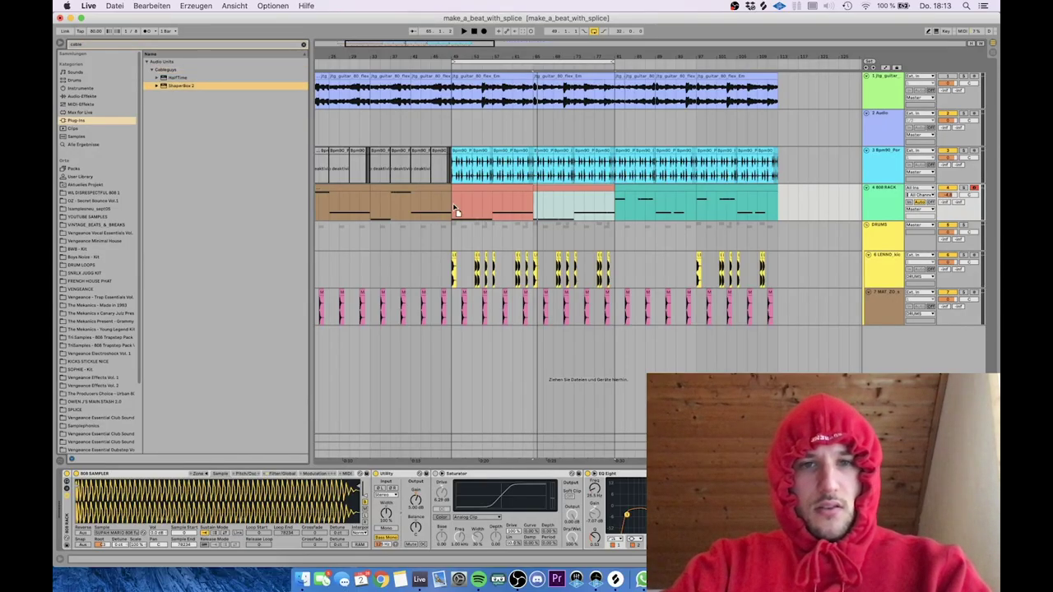
left_click_drag(485, 174, 485, 175)
left_click(402, 115)
left_click(423, 178)
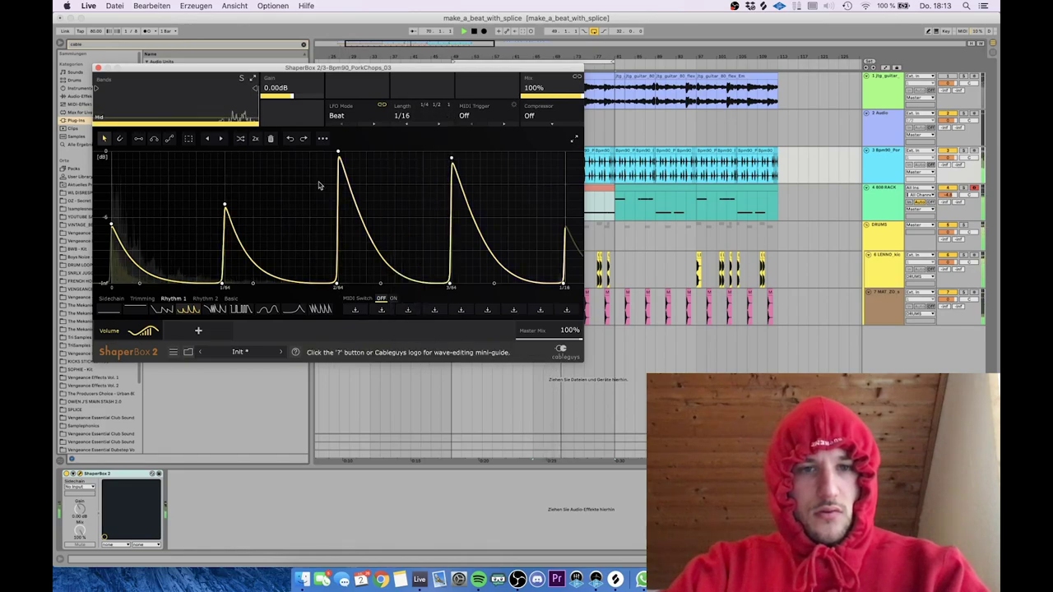
left_click(213, 309)
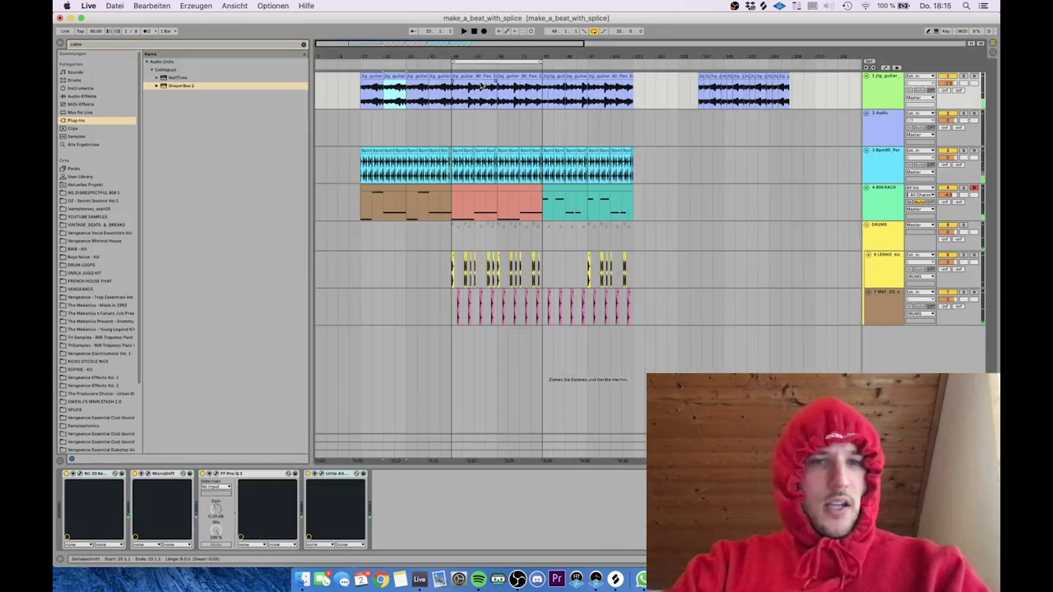
Select the drumless section from bar 17 across all tracks and move it later in the song
left_click(443, 86)
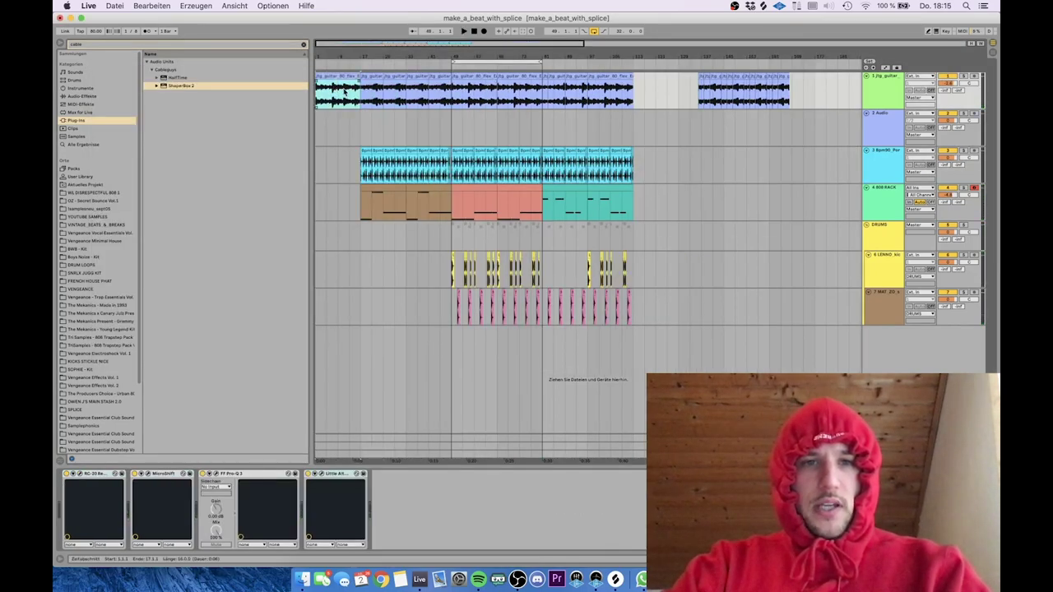
mouse_move(360, 111)
left_mouse_down()
mouse_move(461, 317)
mouse_move(440, 284)
mouse_move(453, 286)
left_mouse_up()
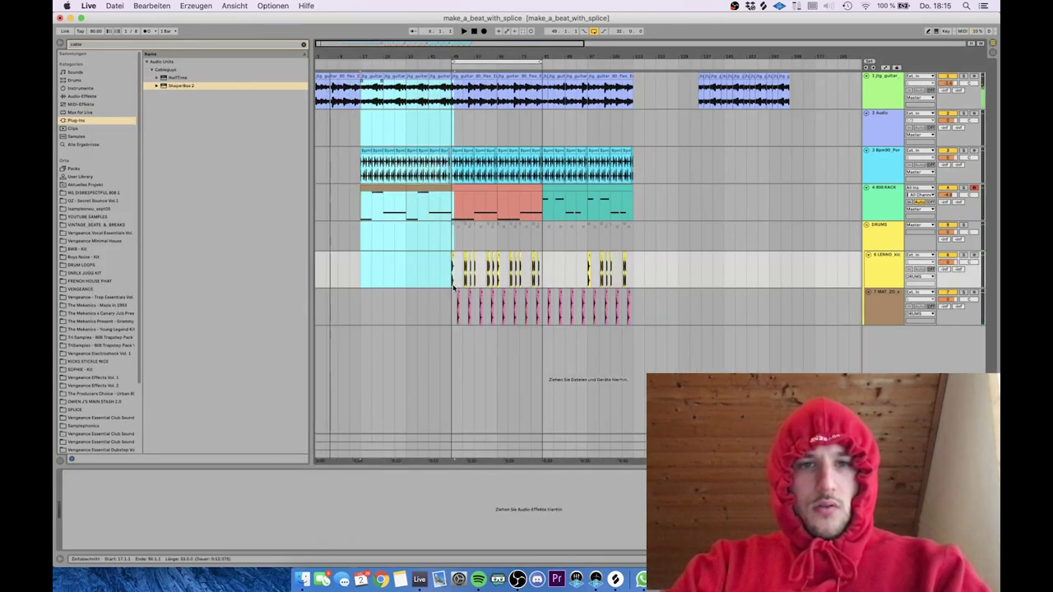
left_click(389, 288)
left_click_drag(376, 270, 456, 95)
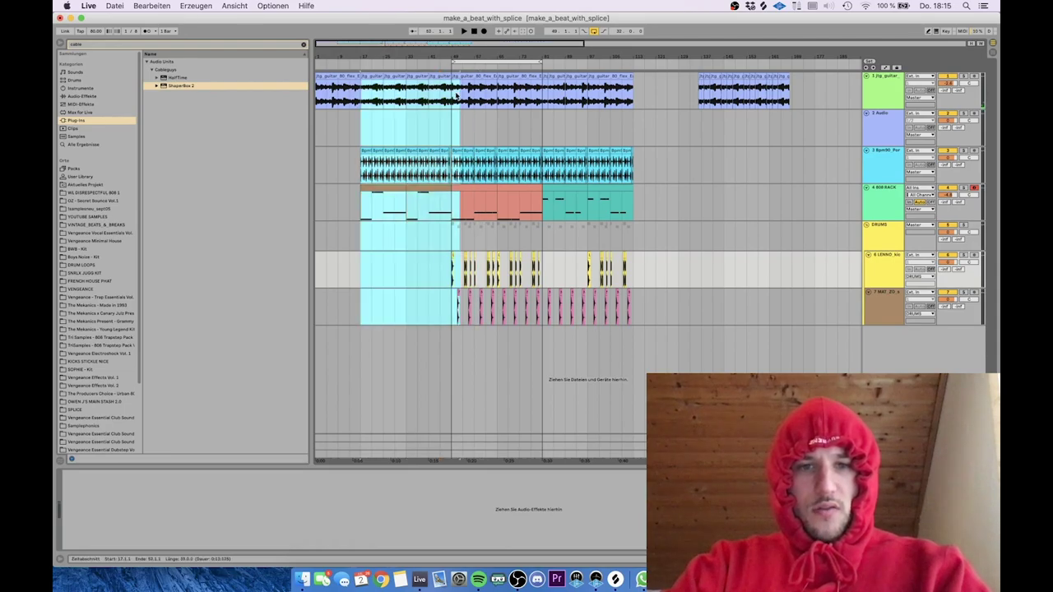
left_click(428, 94)
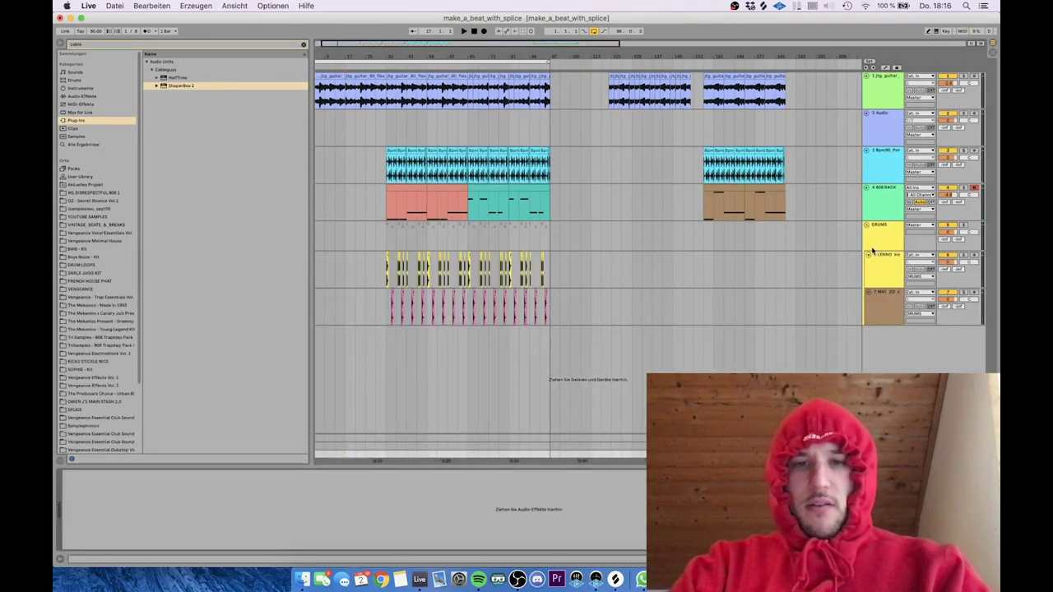
key("minus")
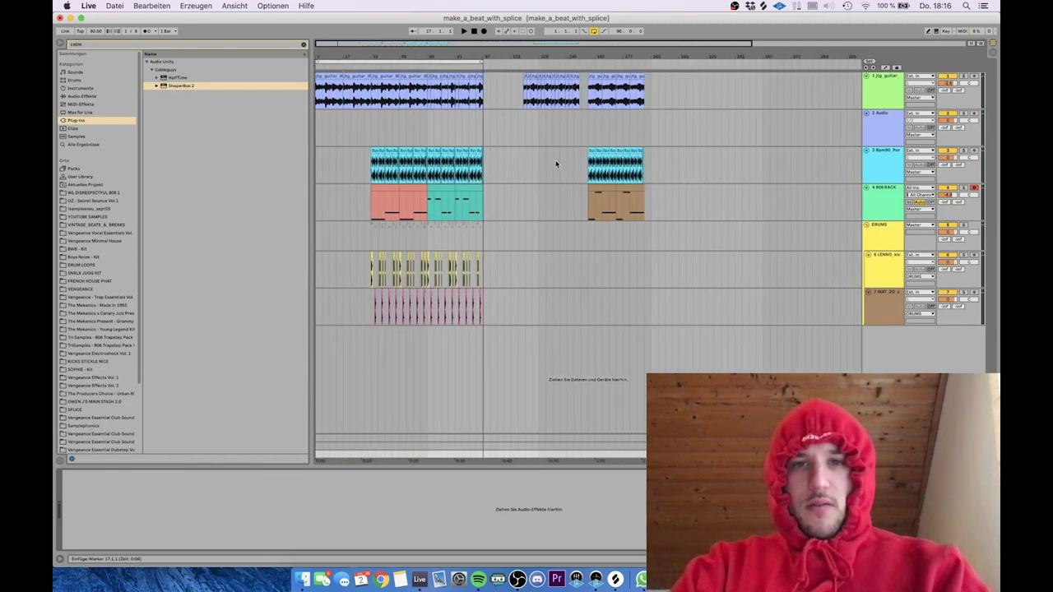
Nudge the later guitar clip one bar earlier and select the bar 33–189 range
left_click(531, 91)
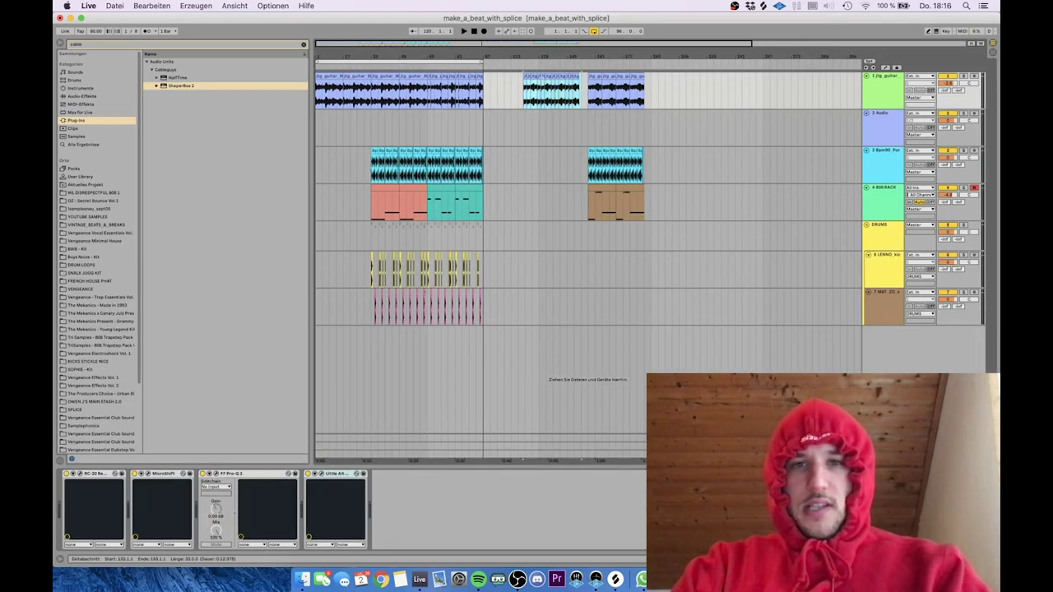
left_click_drag(535, 91, 522, 90)
left_click(604, 91)
left_click_drag(644, 127, 371, 128)
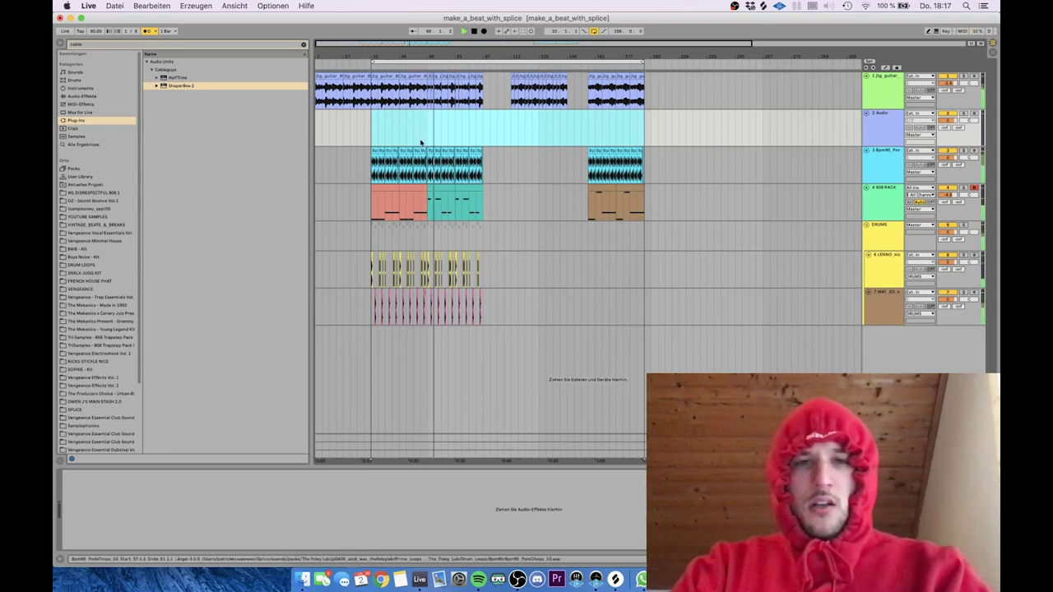
left_click(327, 92)
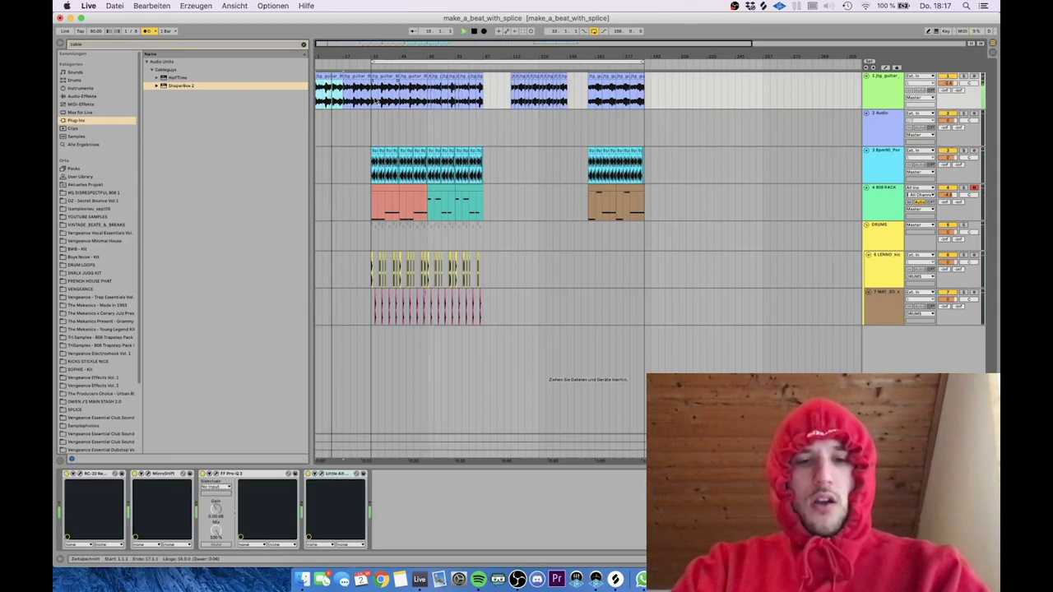
Stop playback and zoom out to see more of the arrangement
key("space")
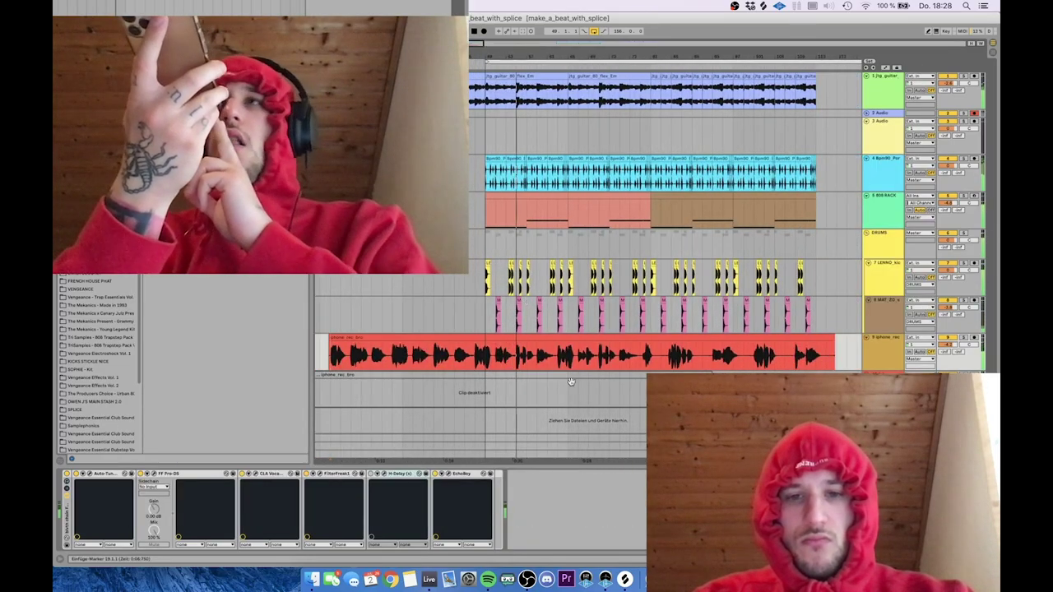
key("minus")
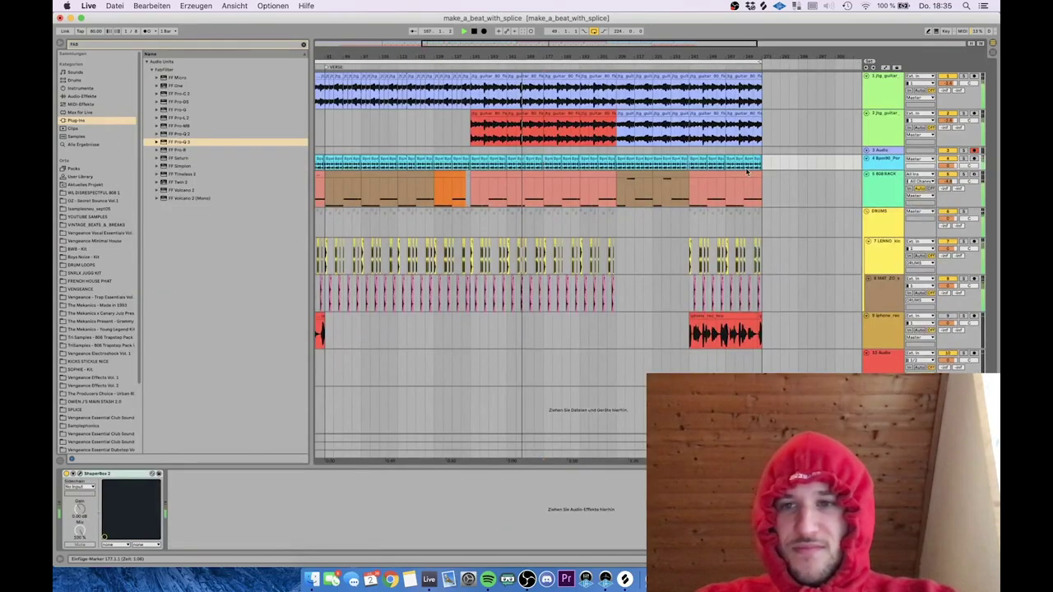
Select the Bpm90 drum loop track to view its ShaperBox settings
left_click(889, 164)
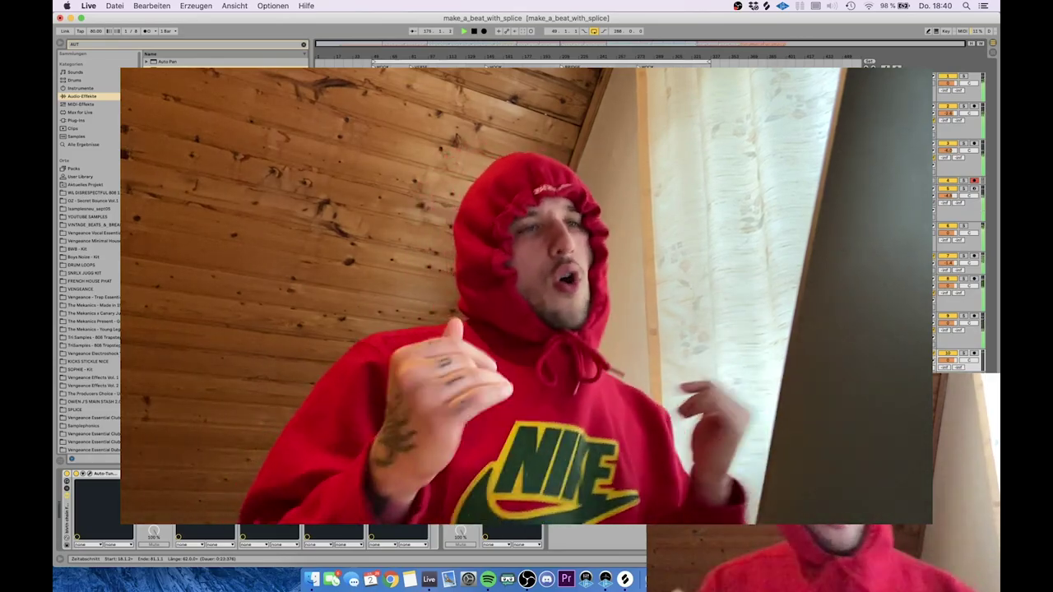
Stop the beat's playback
key("space")
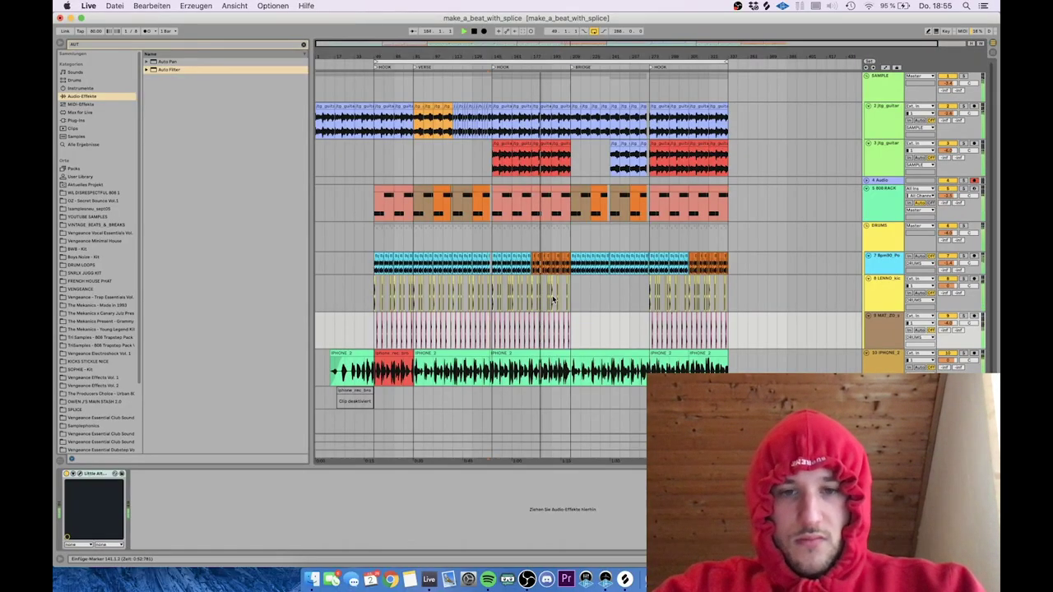
scroll(546, 375, "up", 3)
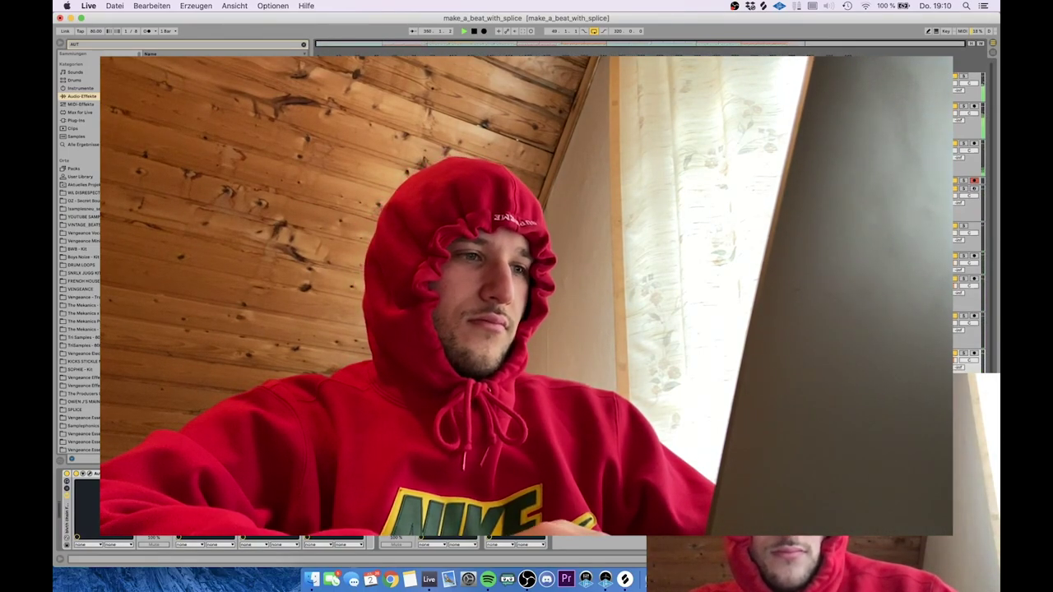
Stop playback and save the Live set with Cmd+S
key("space")
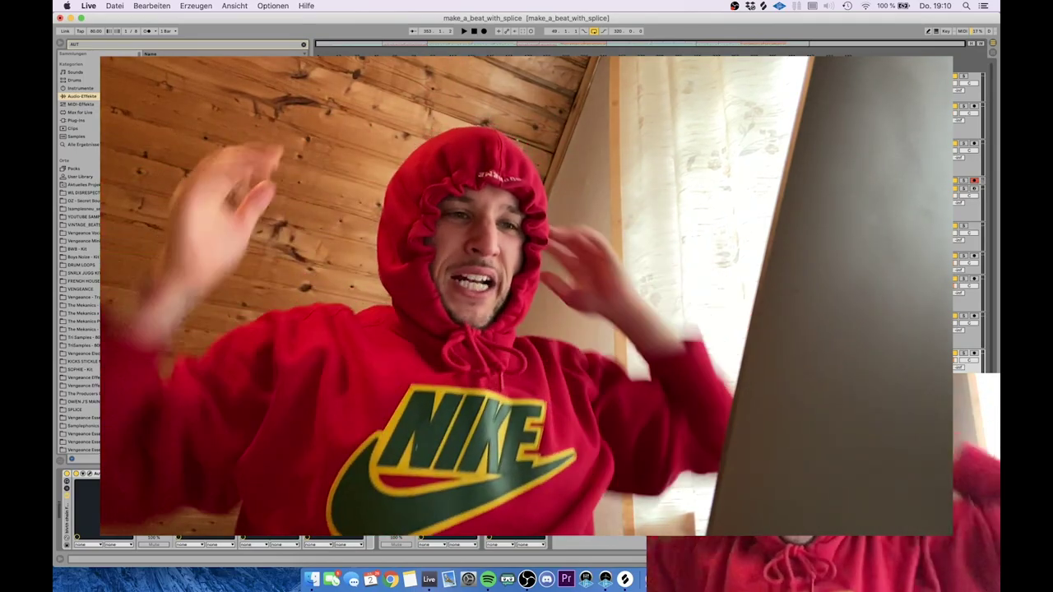
key("super+s")
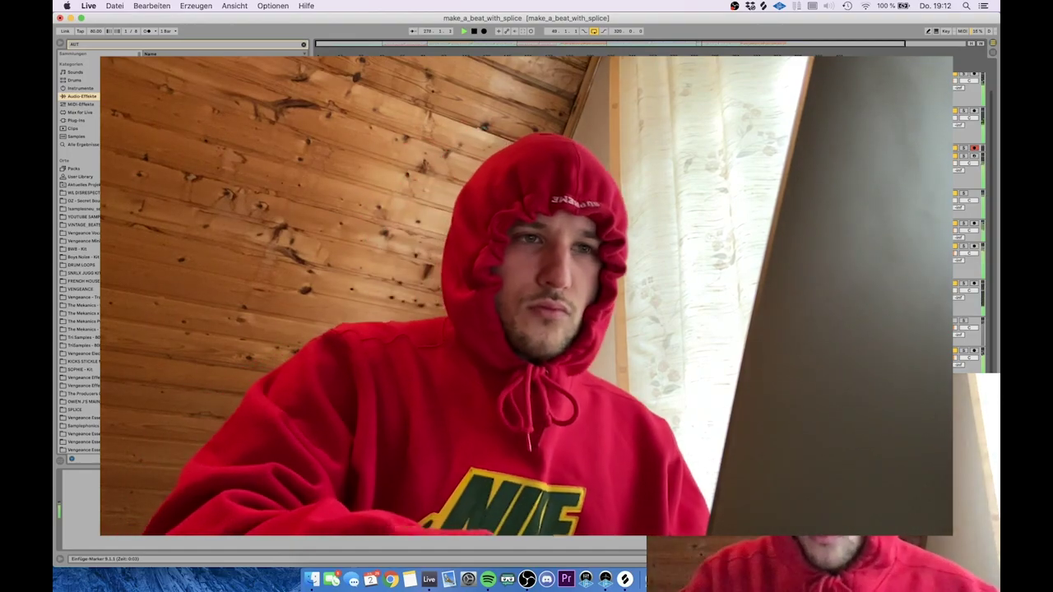
key("space")
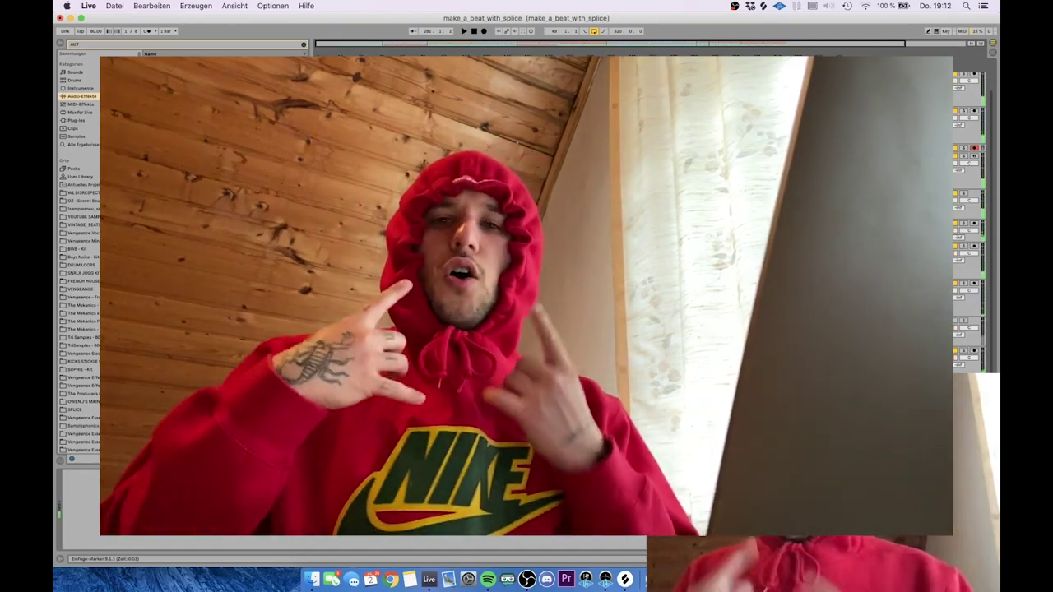